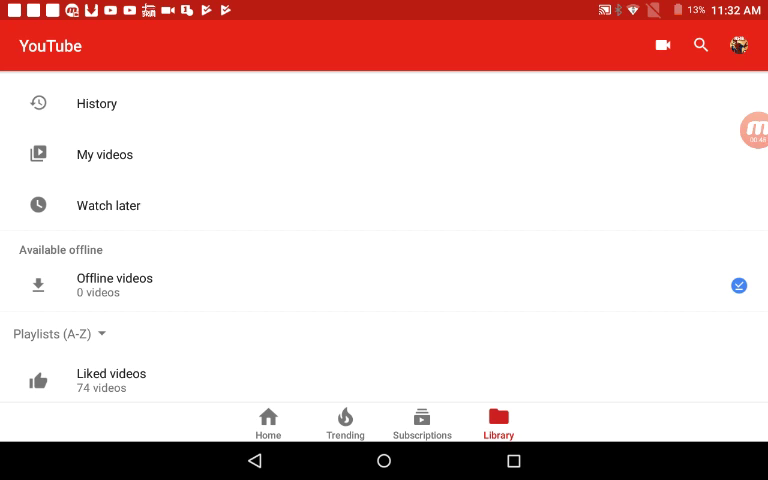
Expand the floating screen-recorder bubble's stop, pause and camera controls over the Library tab.
left_click(756, 130)
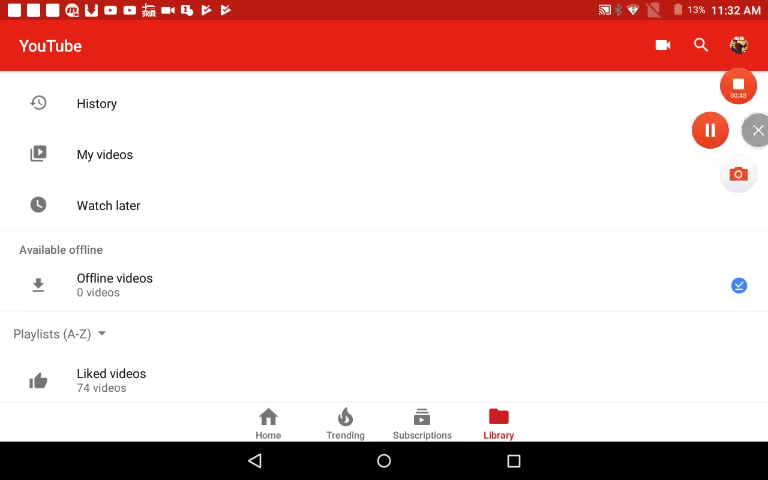